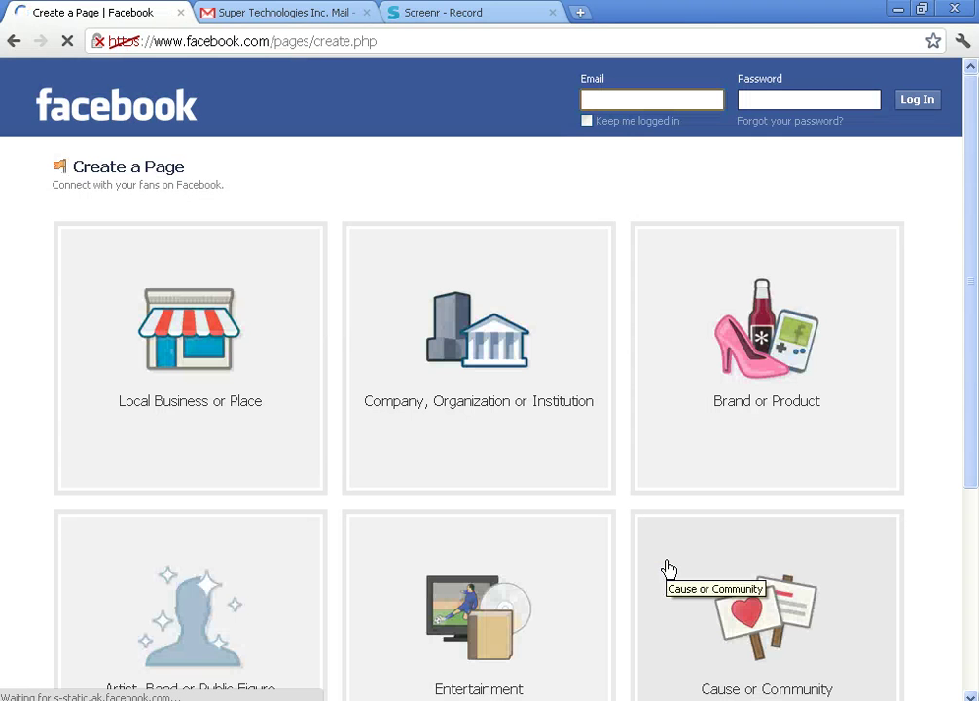
# - Scroll the Create a Page screen to view the six page categories
pyautogui.moveTo(976, 334); pyautogui.dragTo(976, 391)
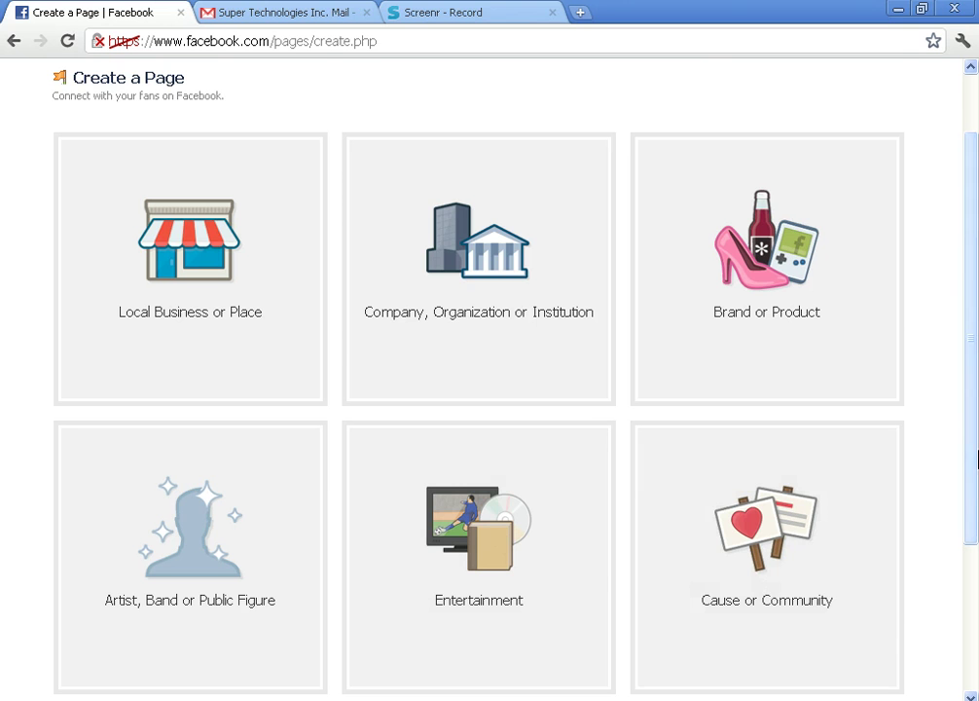
pyautogui.moveTo(977, 484); pyautogui.dragTo(976, 417)
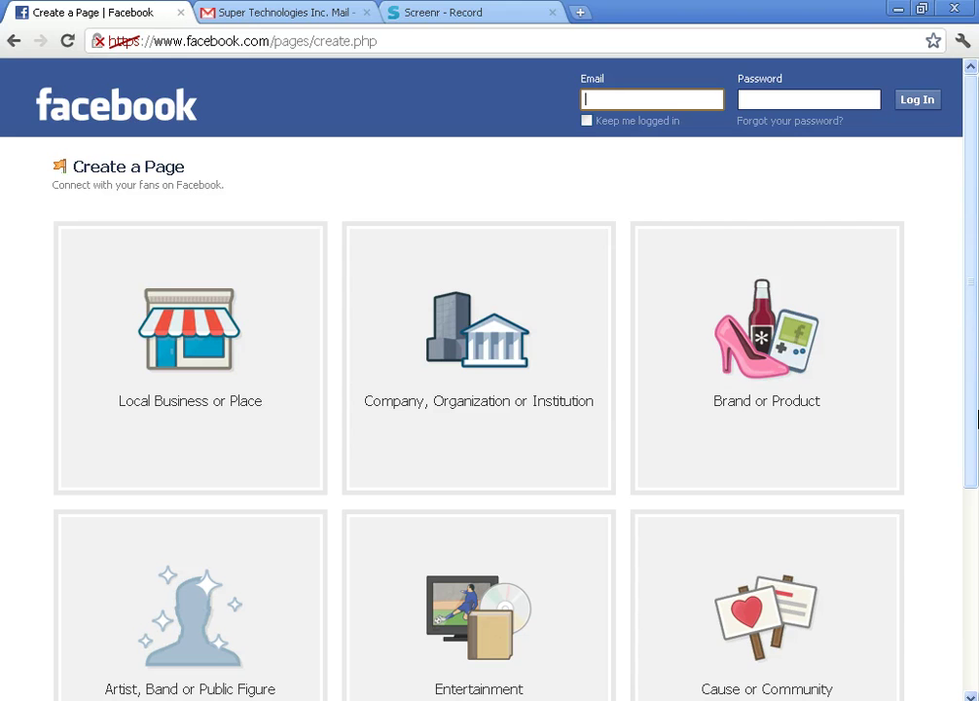
# - Submit a Brand or Product page in the Cars category named 'Honda civic', accepting the Pages Terms
pyautogui.click(776, 363)
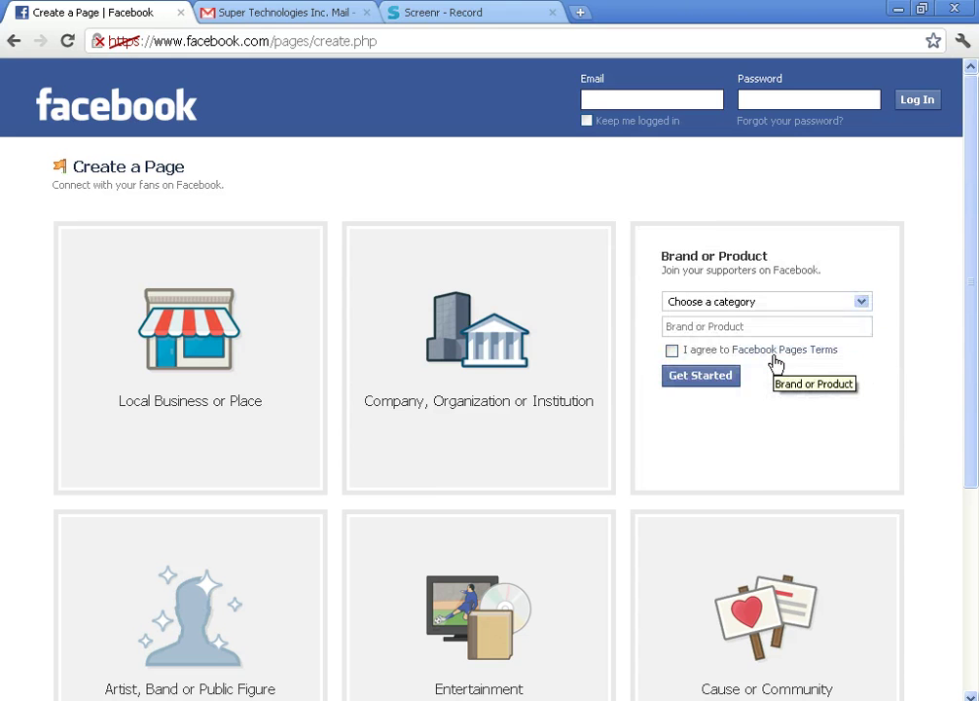
pyautogui.click(786, 302)
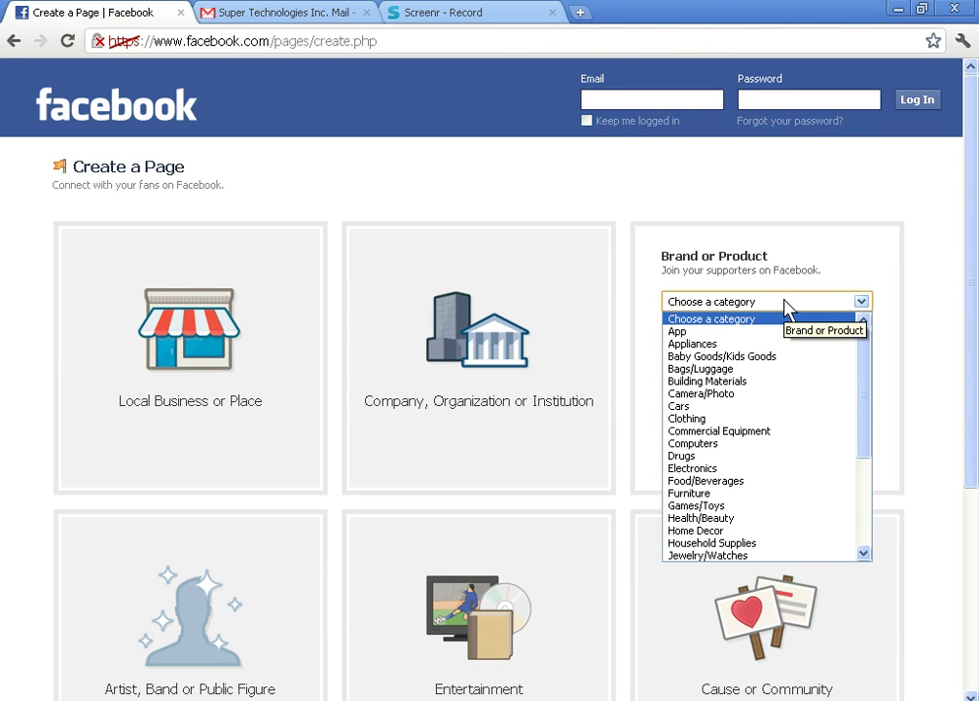
pyautogui.click(760, 406)
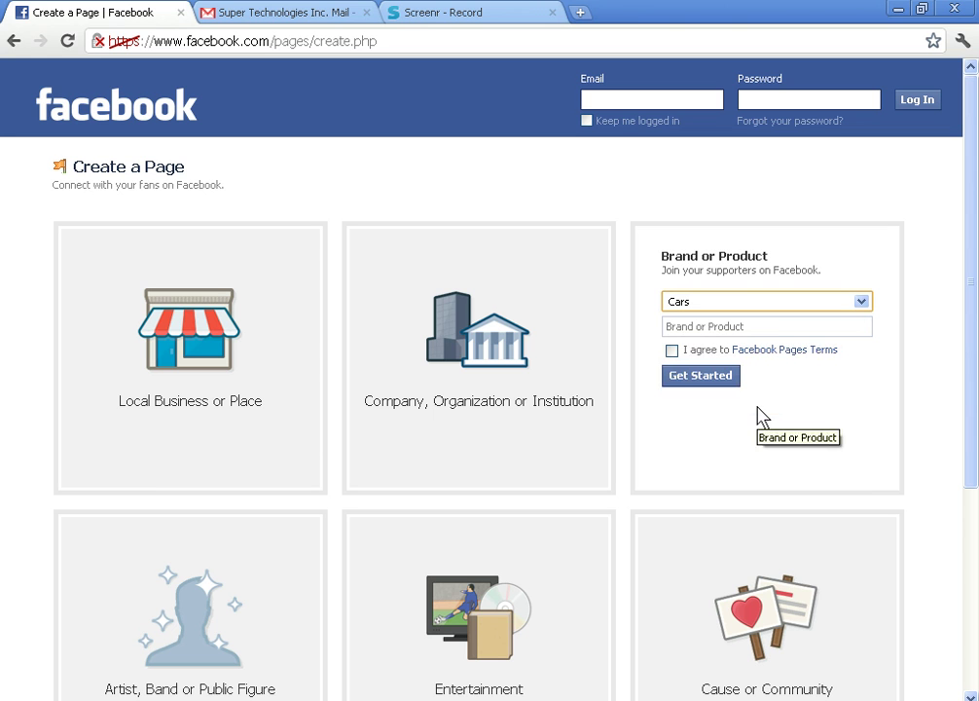
pyautogui.click(785, 329)
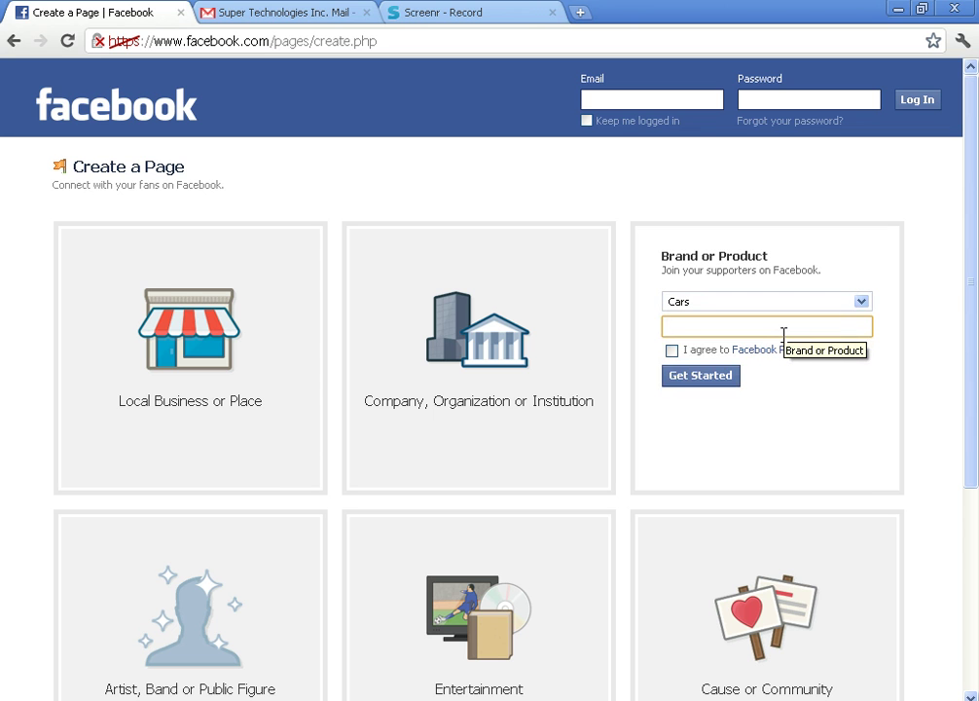
pyautogui.write('Honda civiv')
pyautogui.press('BackSpace')
pyautogui.write('c')
pyautogui.click(671, 352)
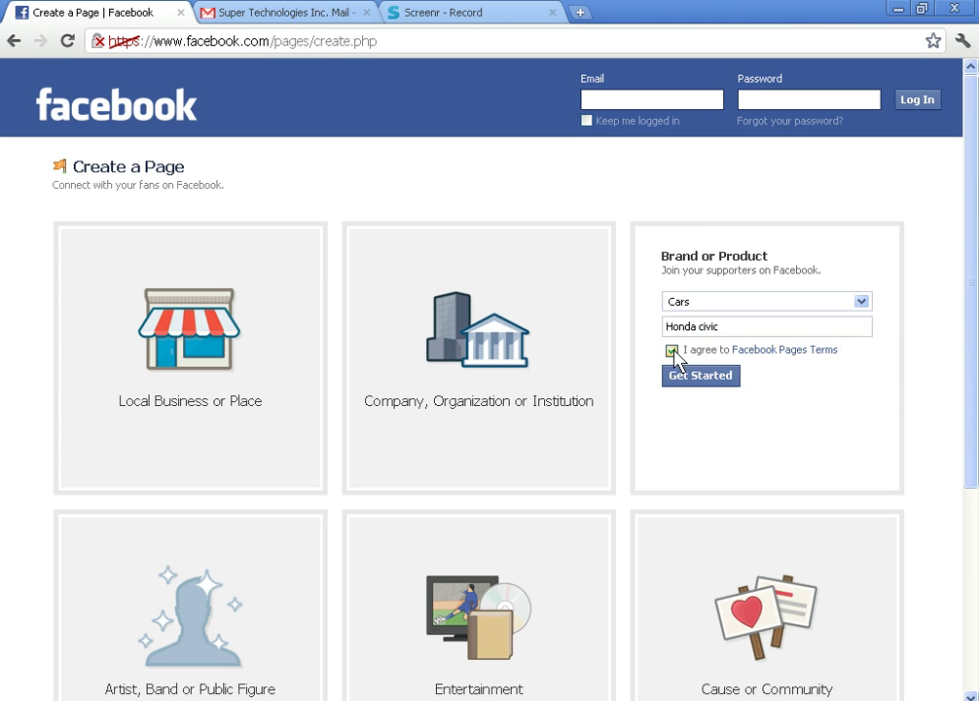
pyautogui.click(691, 378)
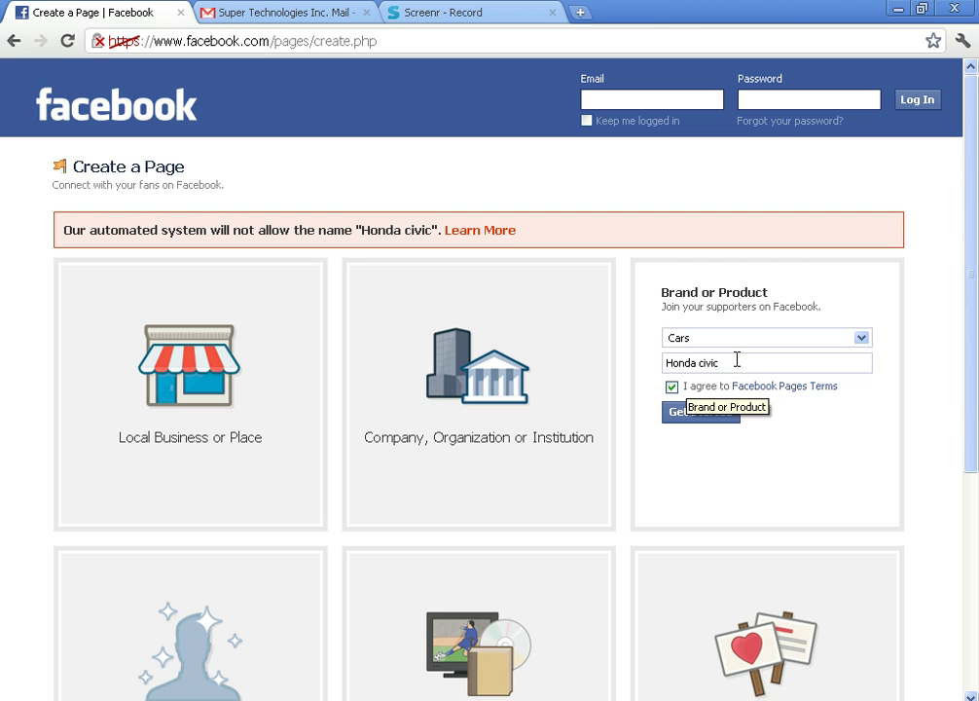
# - Rename the rejected page to 'Honda 2012' and submit it again
pyautogui.click(737, 362)
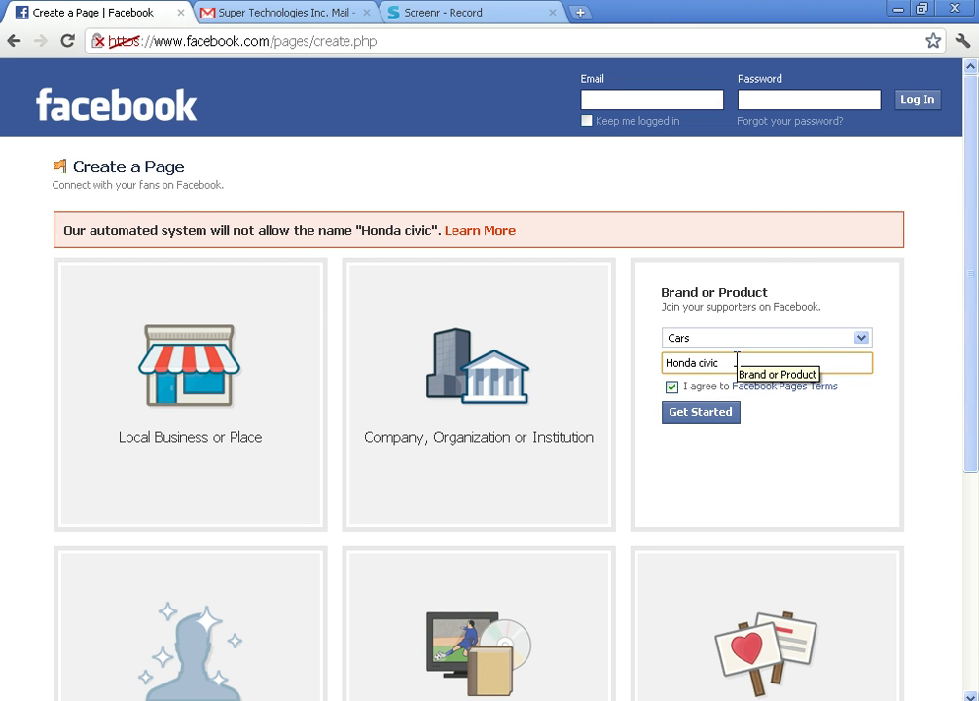
pyautogui.press('BackSpace')
pyautogui.press('BackSpace')
pyautogui.press('BackSpace')
pyautogui.press('BackSpace')
pyautogui.press('BackSpace')
pyautogui.write('2012')
pyautogui.click(709, 412)
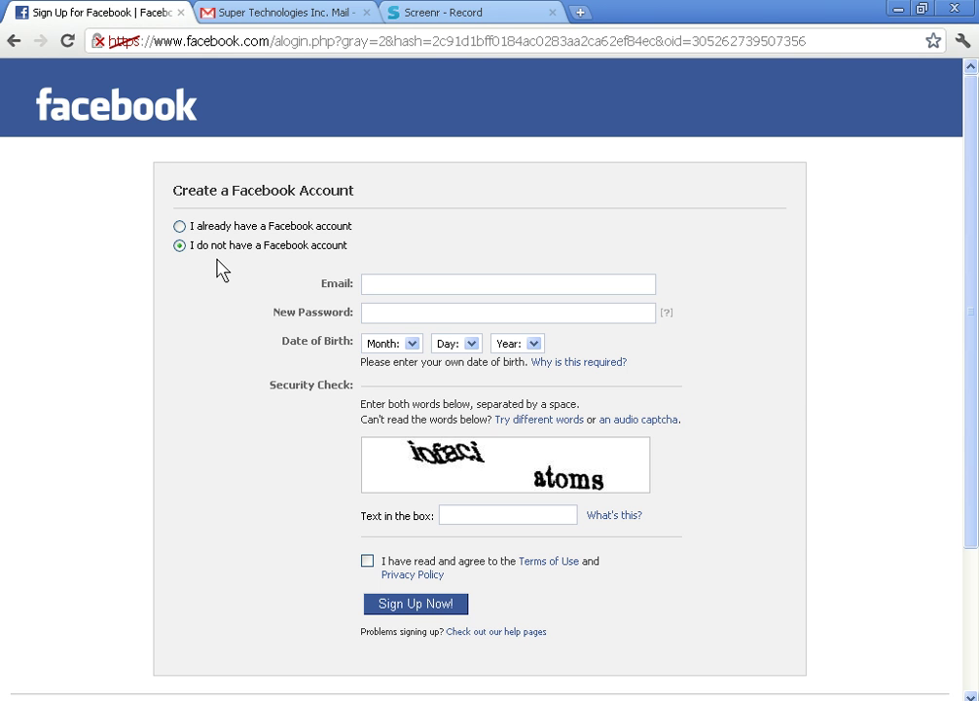
# - Log in with the existing account's e-mail and password, keeping the session logged in
pyautogui.click(180, 226)
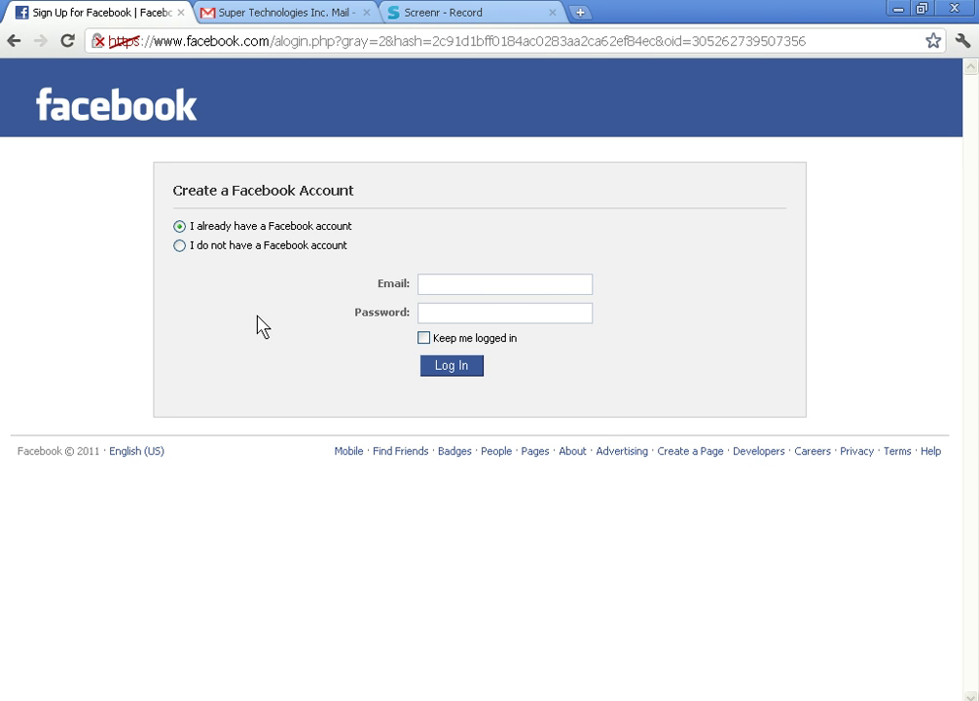
pyautogui.click(455, 282)
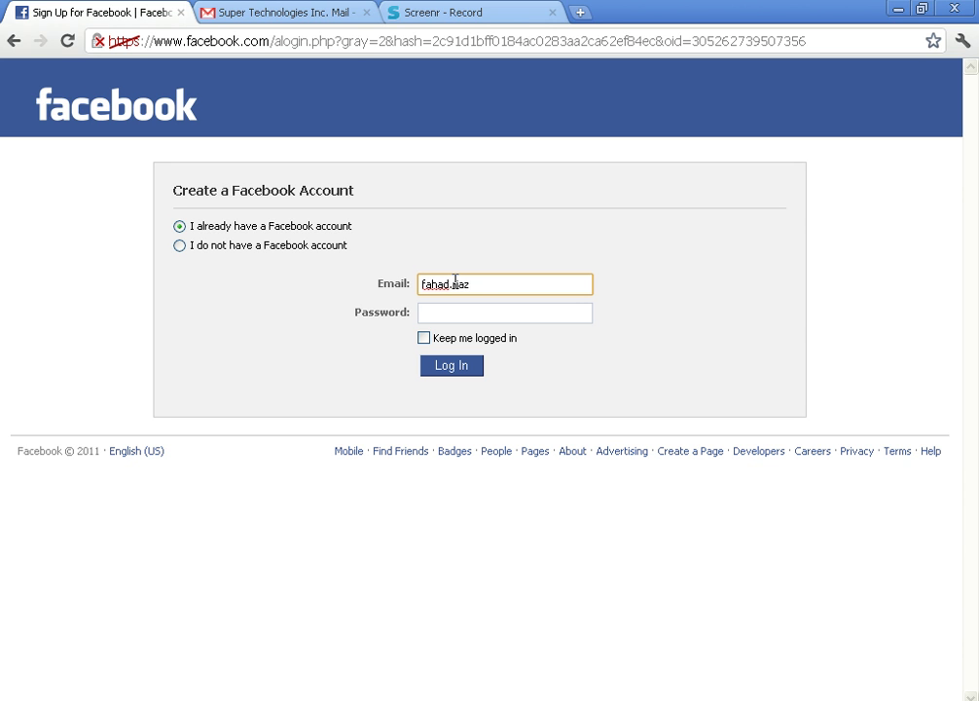
pyautogui.press('Tab')
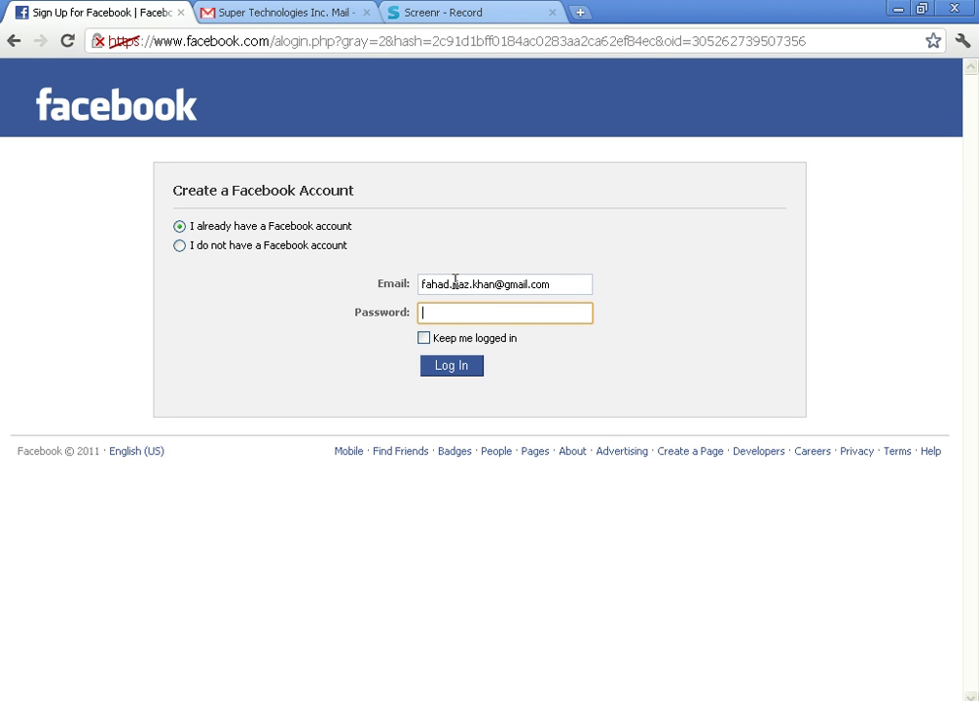
pyautogui.write('********')
pyautogui.click(423, 338)
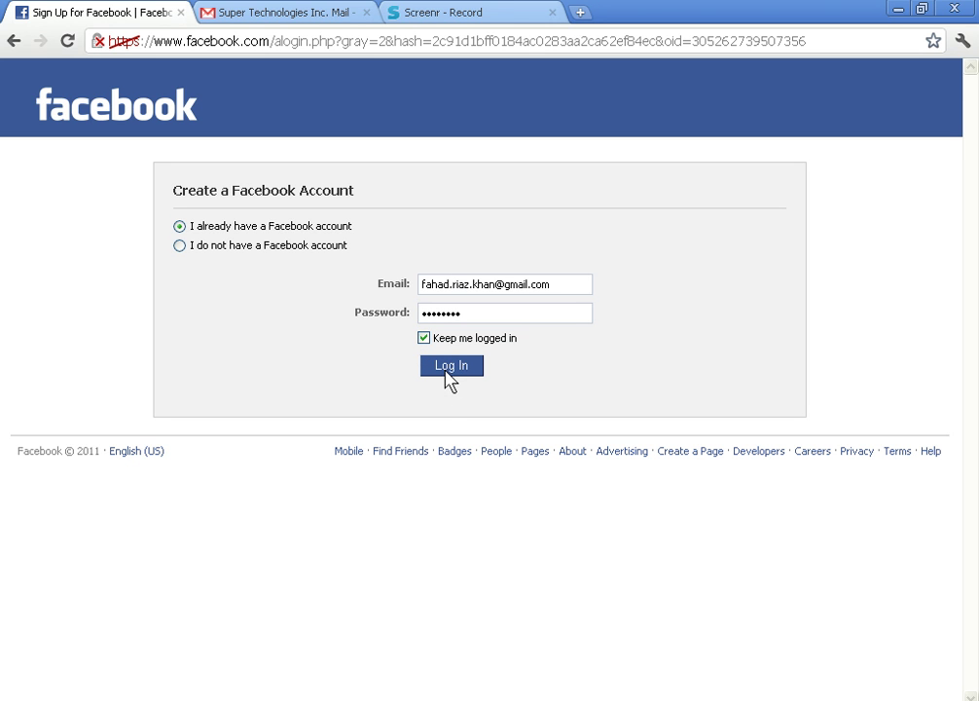
pyautogui.click(446, 371)
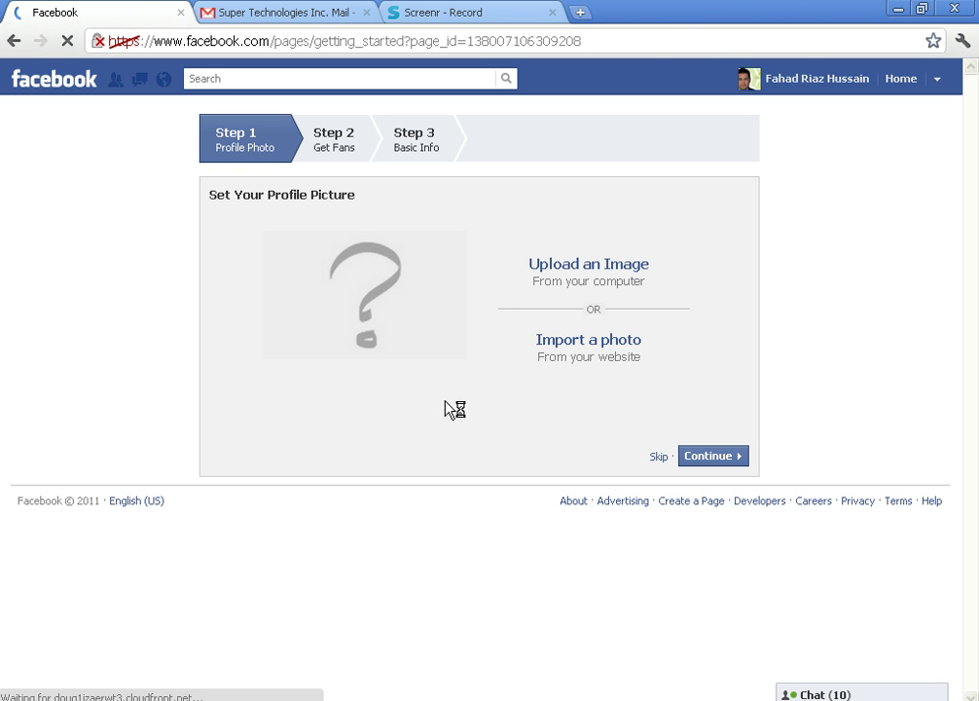
# - Upload the Water lilies sample picture as the page's profile photo and continue
pyautogui.click(589, 264)
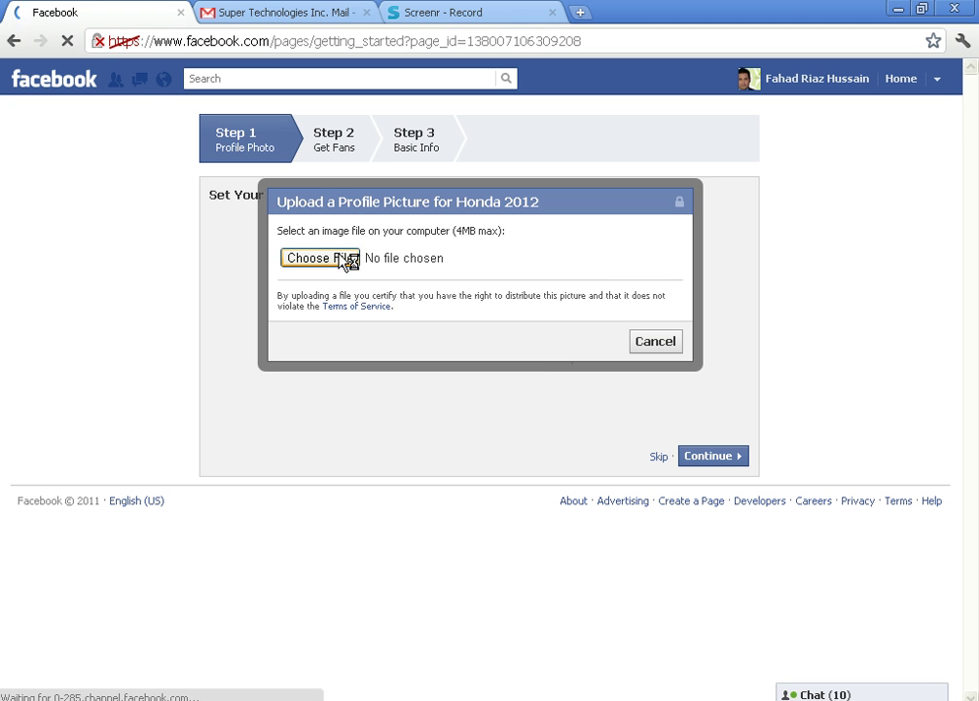
pyautogui.click(340, 257)
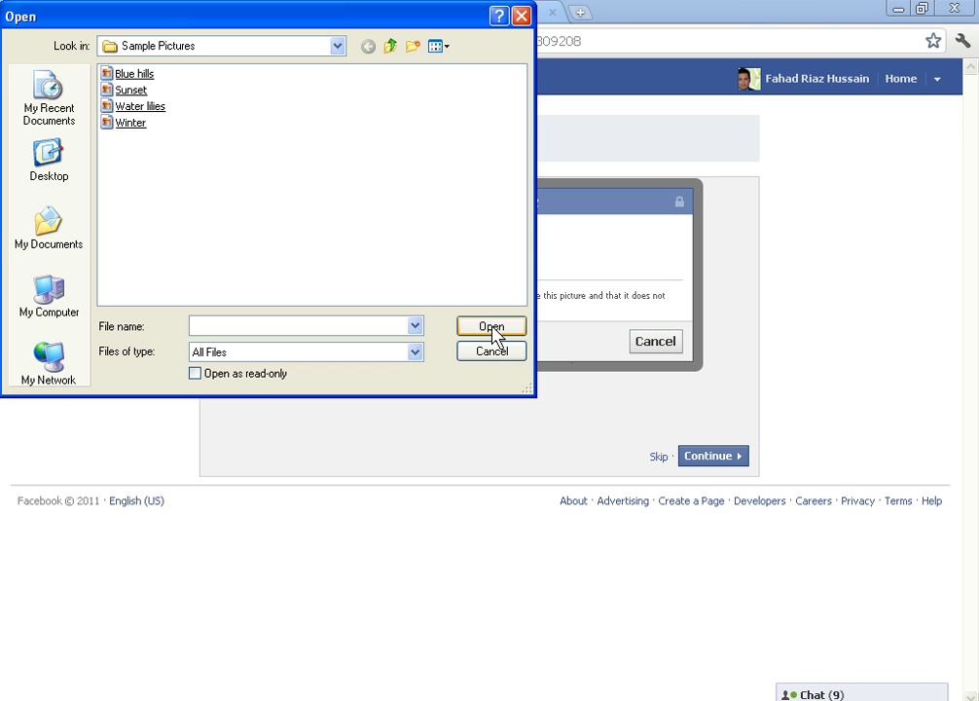
pyautogui.doubleClick(135, 110)
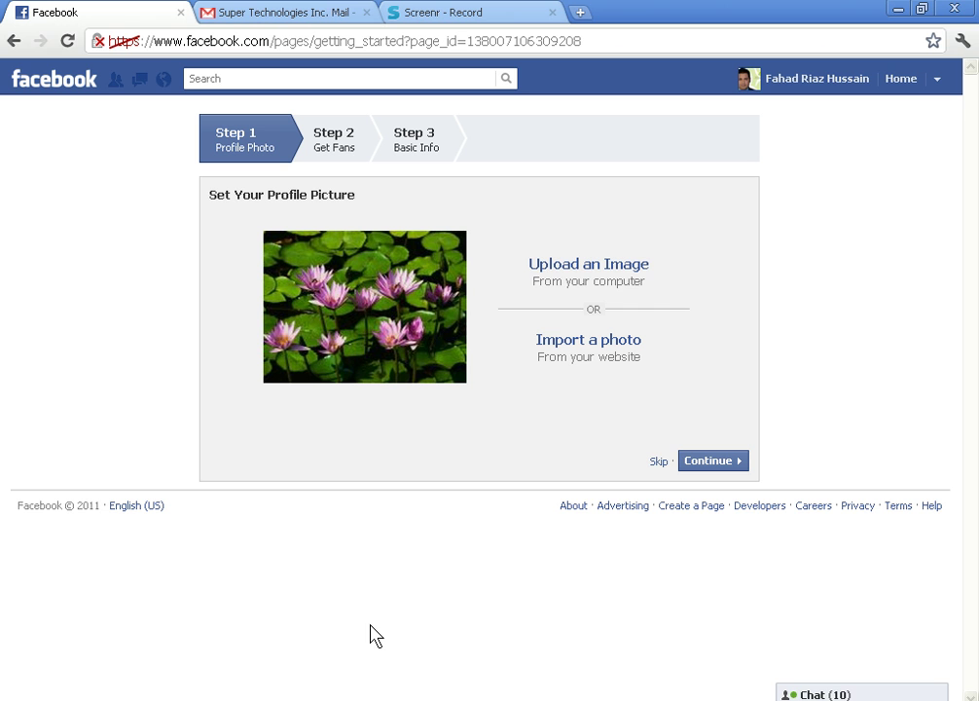
pyautogui.click(725, 463)
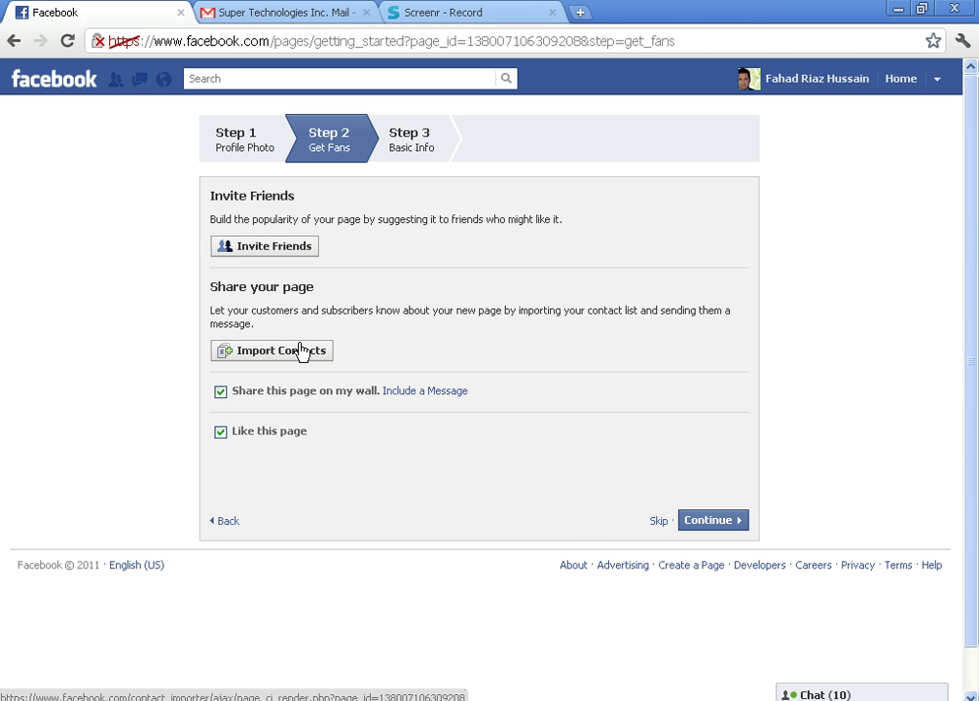
# - Send page suggestions to four selected friends, then continue to Basic Info
pyautogui.click(298, 252)
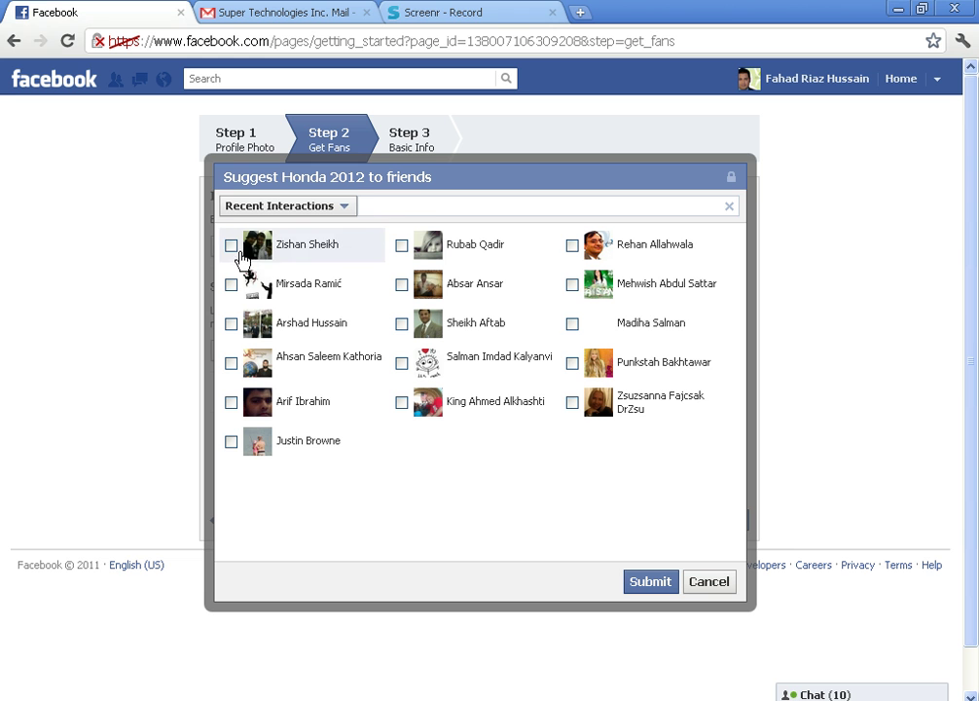
pyautogui.click(234, 249)
pyautogui.click(450, 251)
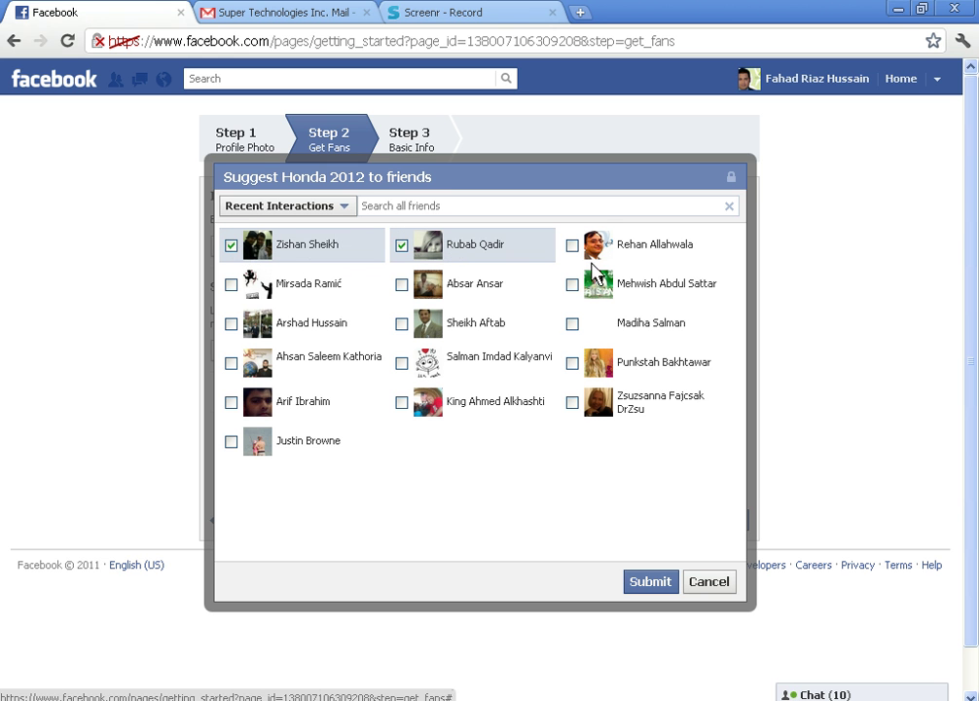
pyautogui.click(642, 284)
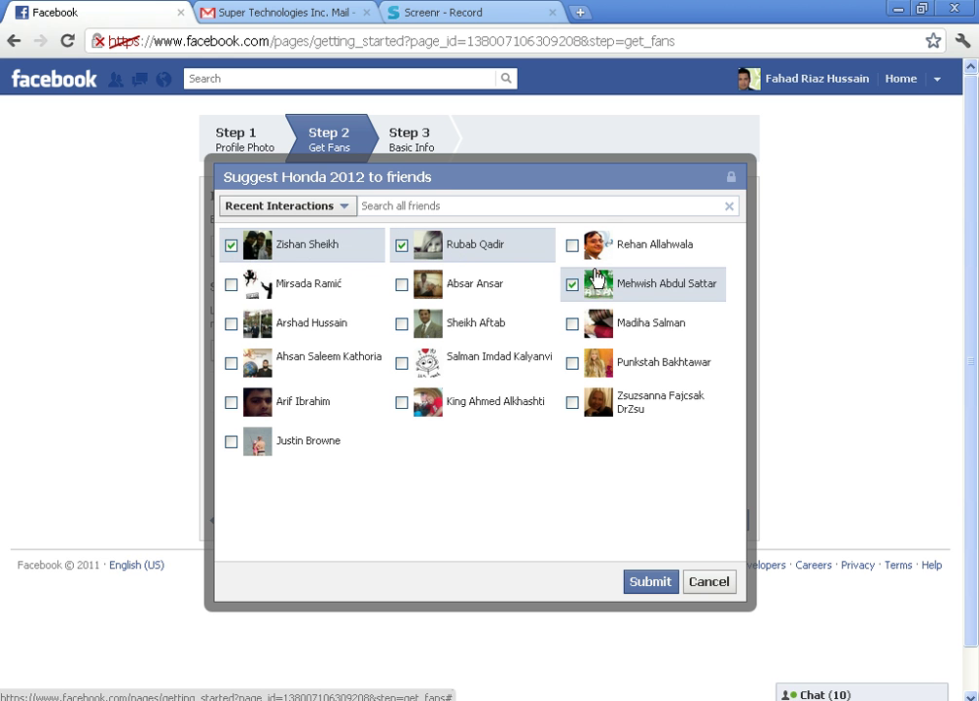
pyautogui.click(483, 304)
pyautogui.click(651, 582)
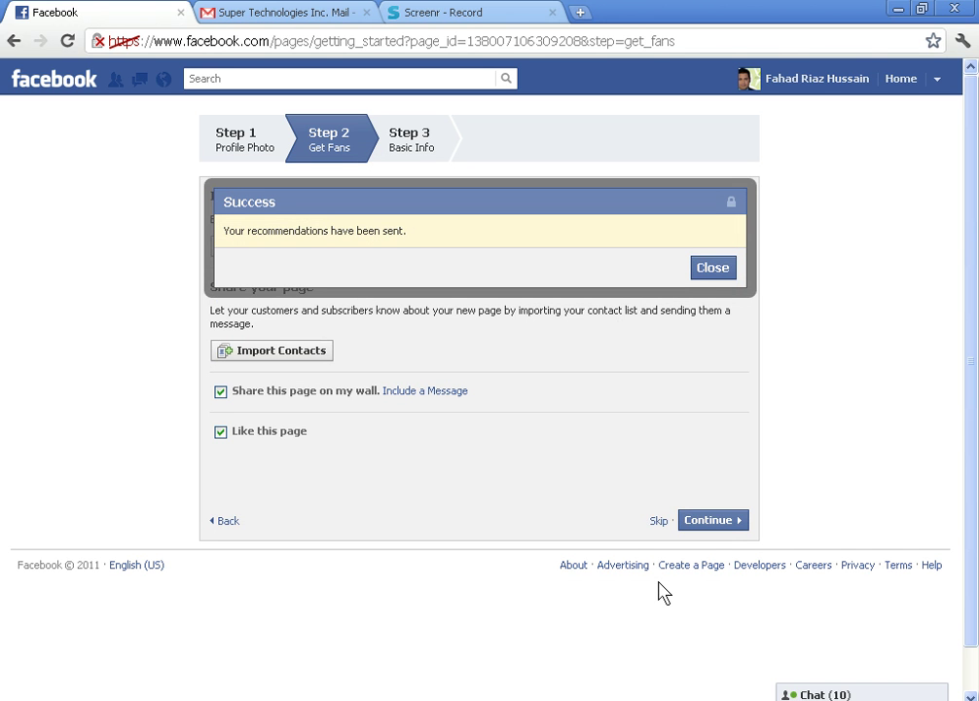
pyautogui.click(726, 523)
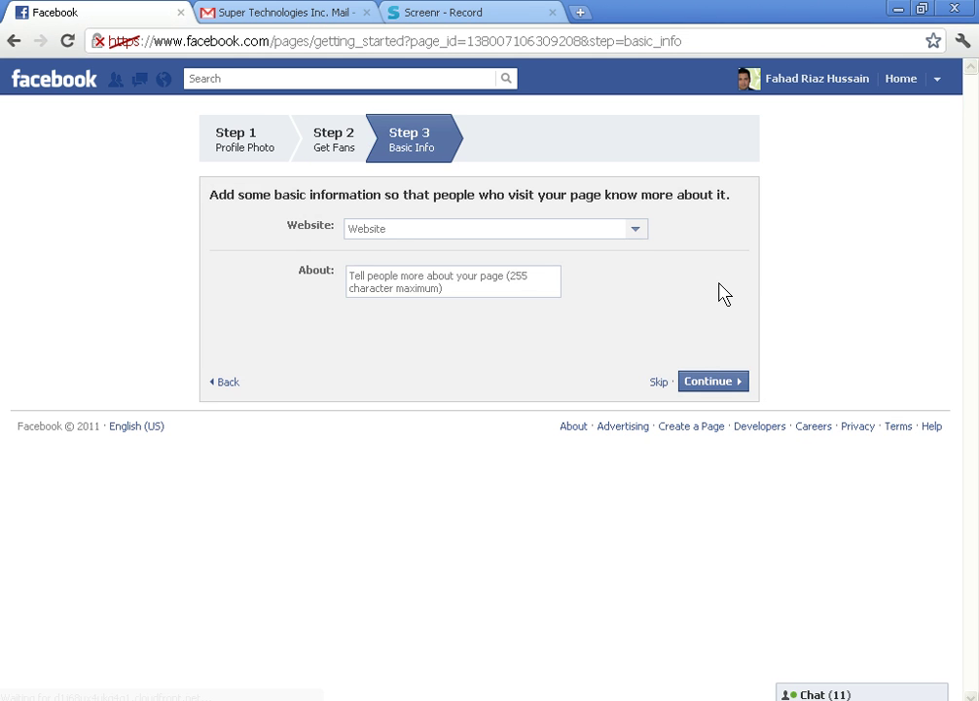
pyautogui.click(577, 225)
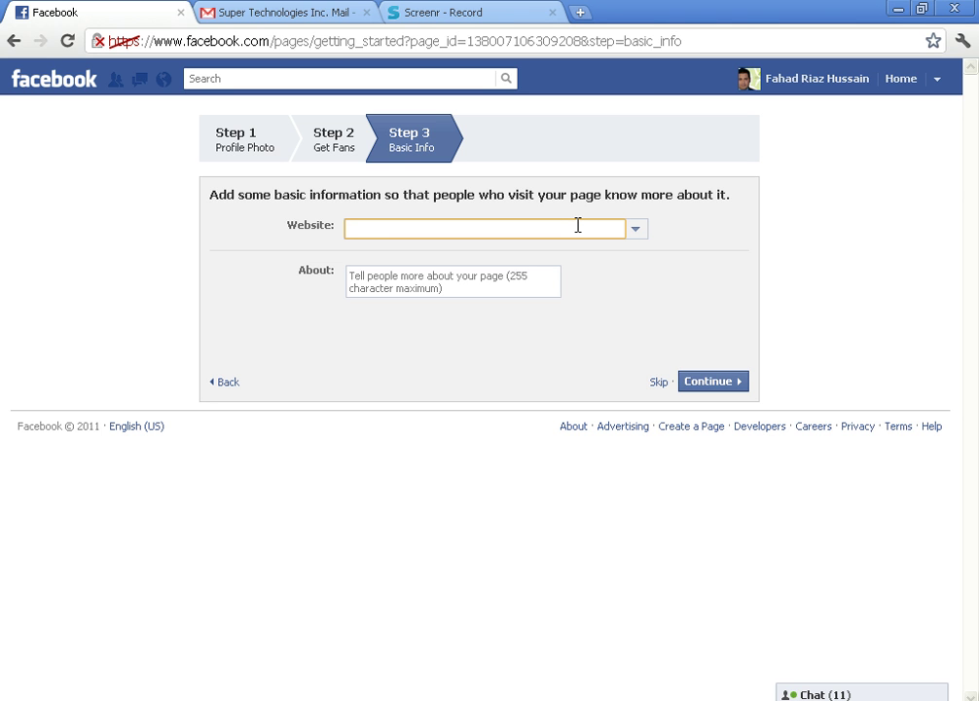
pyautogui.write('www.paki.com')
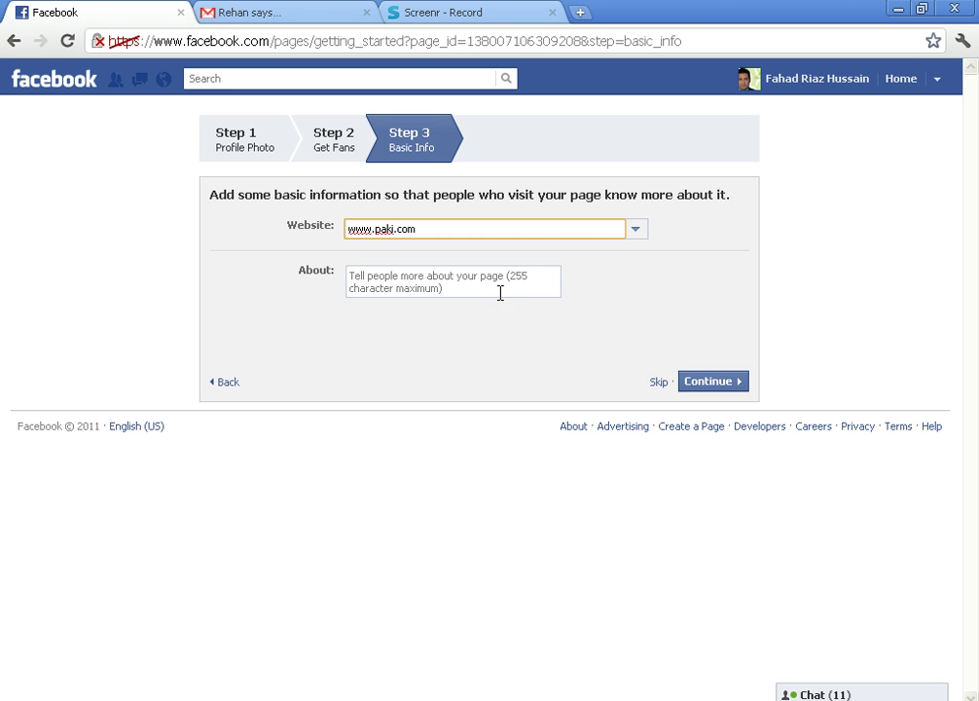
pyautogui.click(501, 287)
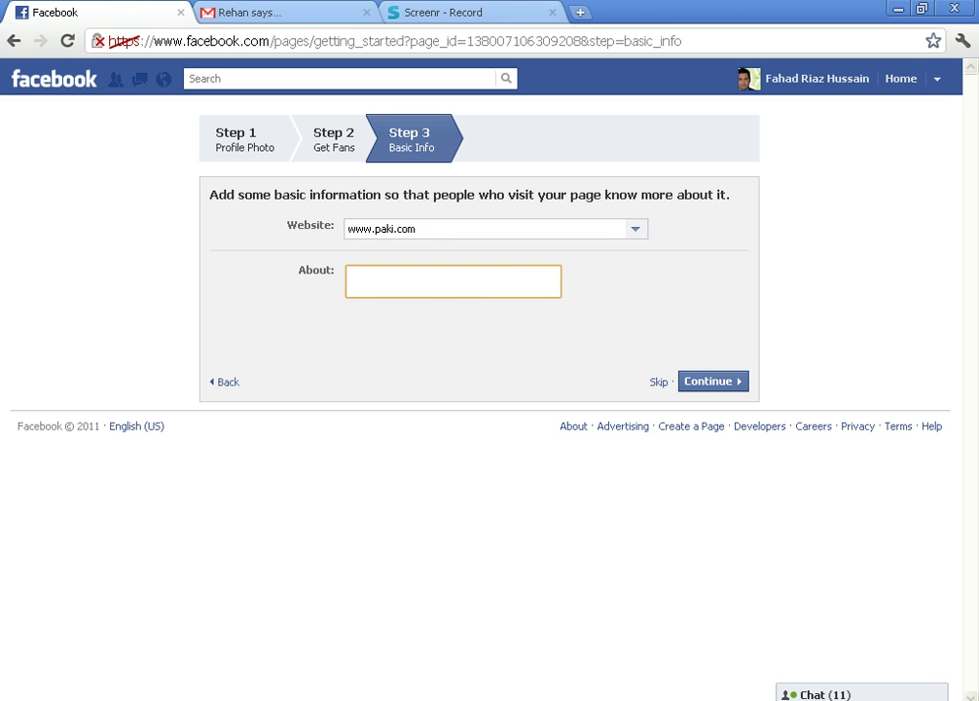
pyautogui.click(695, 387)
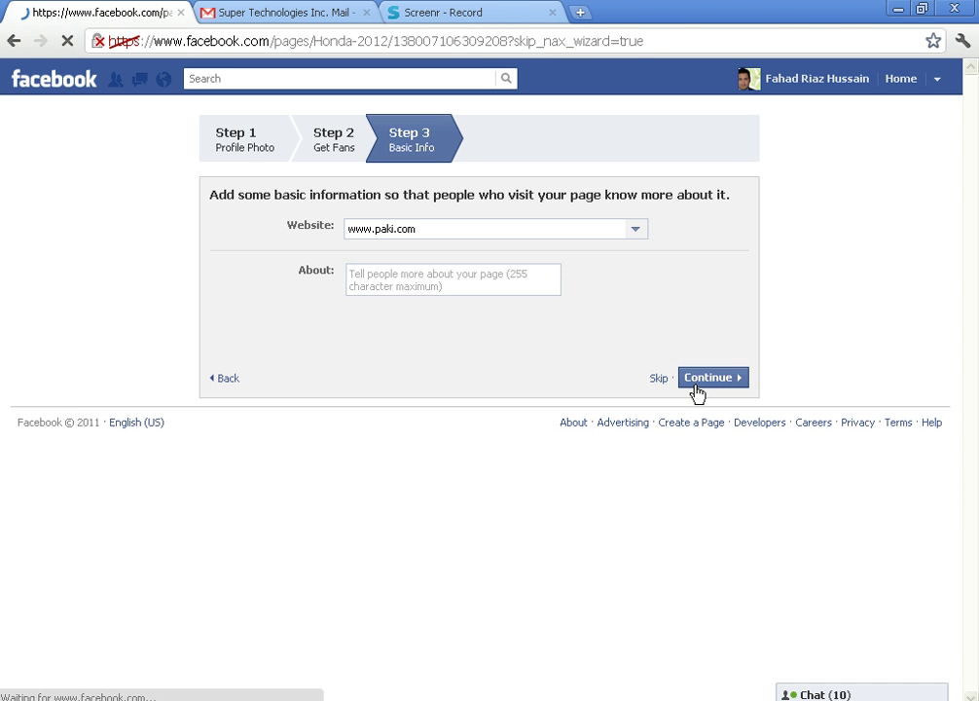